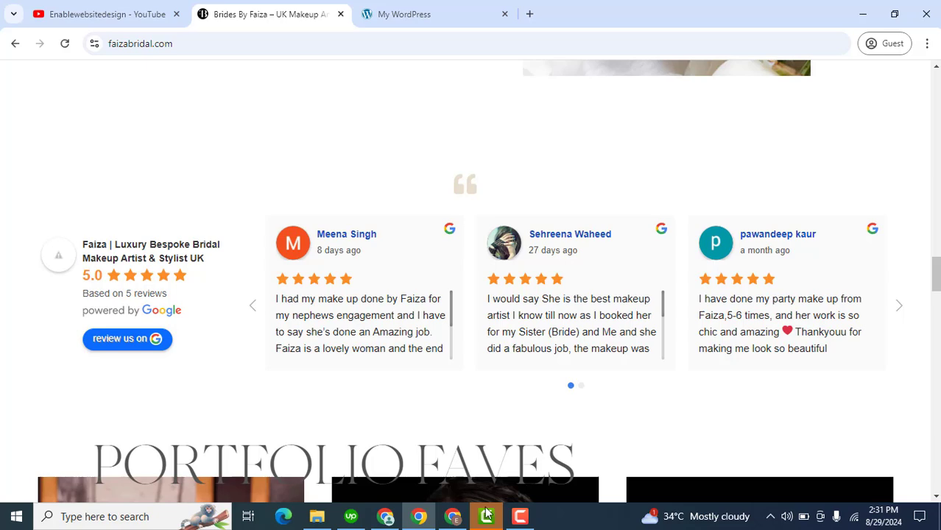
Search Google for "Faiza | Luxury Bespoke Bridal Makeup Artist & Stylist UK" and compare its listing with the reviews slider on faizabridal.com.
click(452, 516)
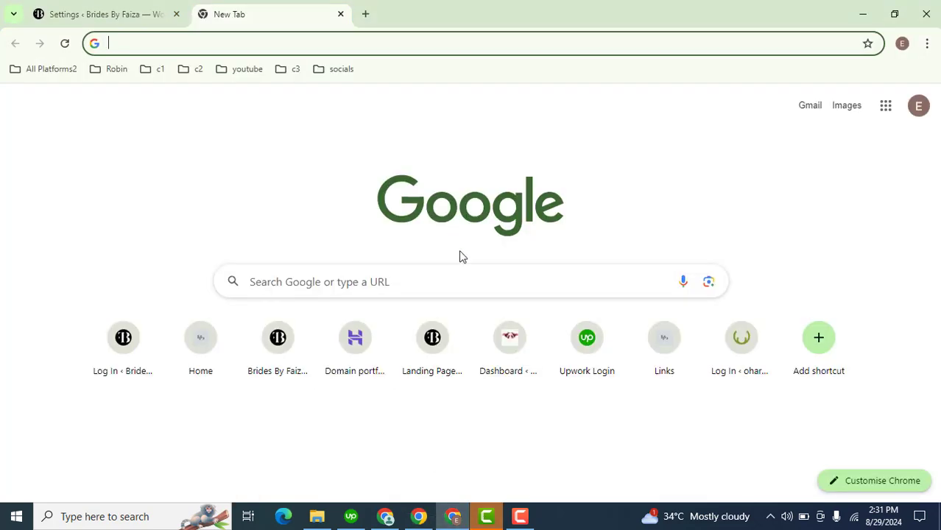
text(Faiza | Luxury Bespoke Bridal Makeup Artist & Stylist UK)
key(Return)
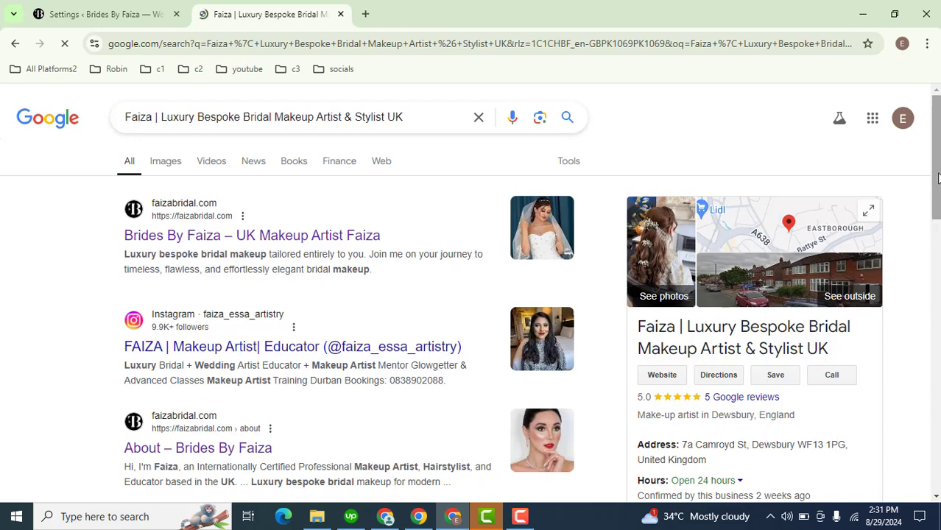
mouse_move(938, 179)
mouse_down()
mouse_move(938, 217)
mouse_move(938, 179)
mouse_up()
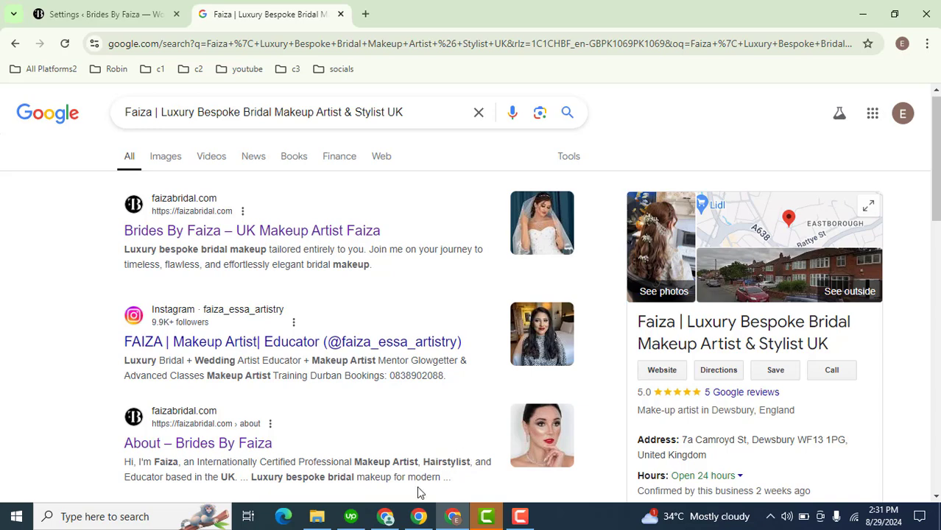
click(419, 516)
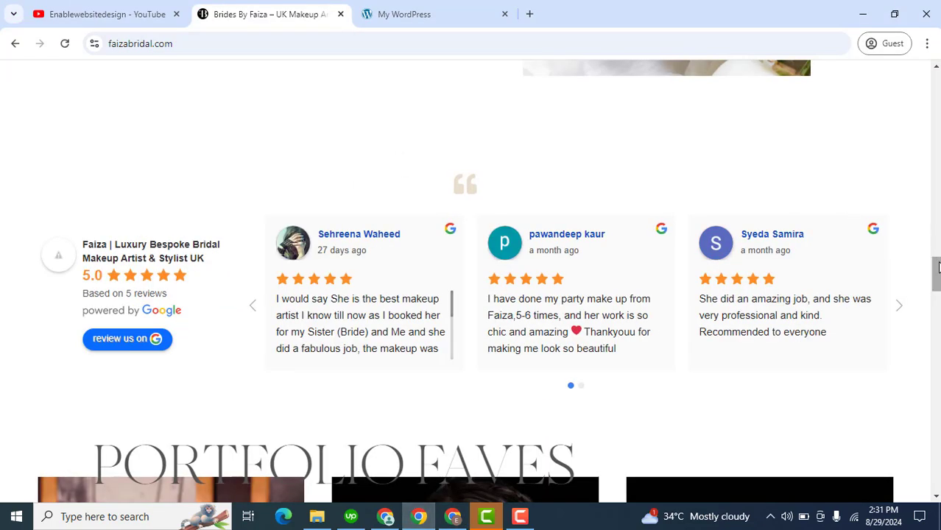
scroll(939, 267, up, 1)
Open the My WordPress site's dashboard in a separate browser tab and go to its list of all pages.
click(454, 9)
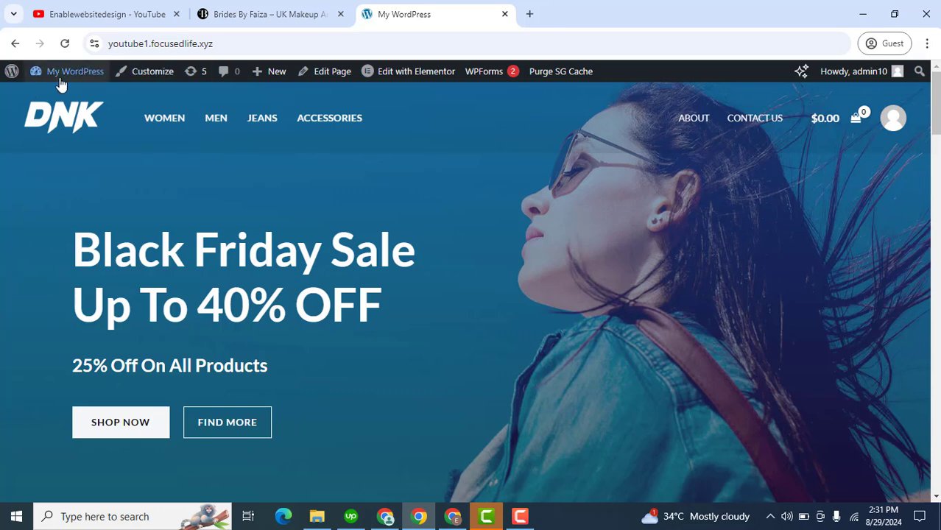
mouse_move(63, 76)
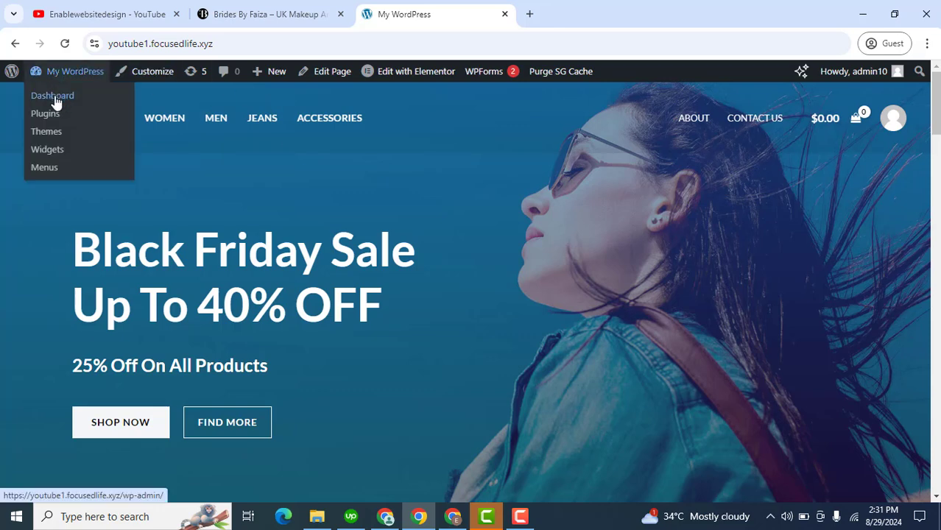
middle_click(55, 101)
click(561, 8)
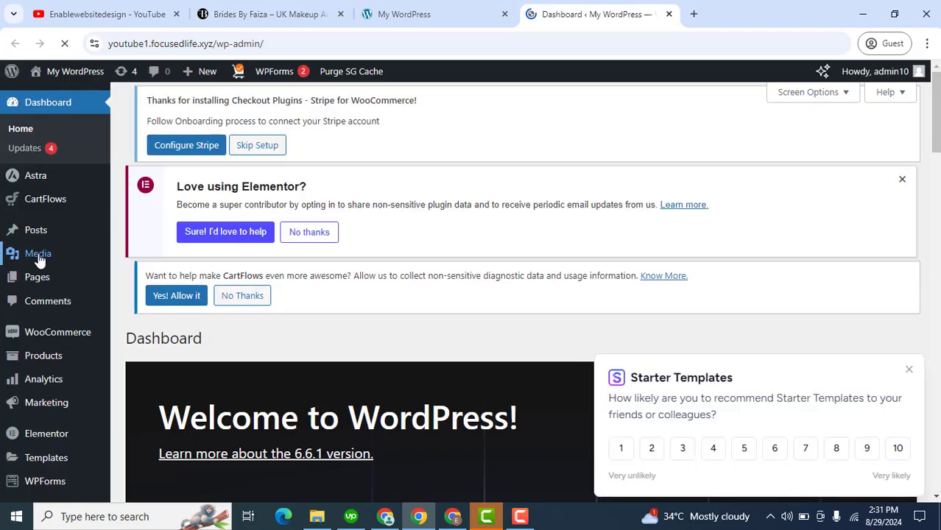
mouse_move(35, 277)
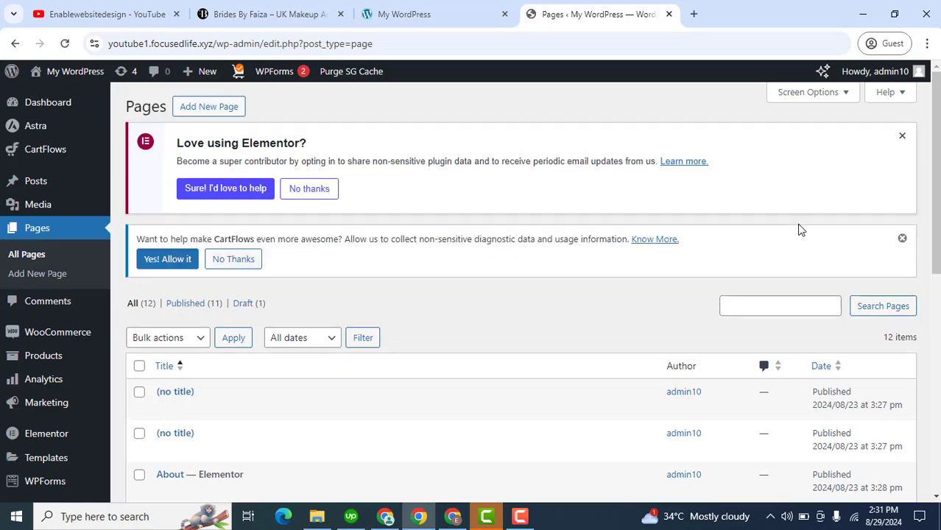
Open the Test1 page for editing in a separate browser tab and launch it in the Elementor editor.
drag(936, 170, 937, 336)
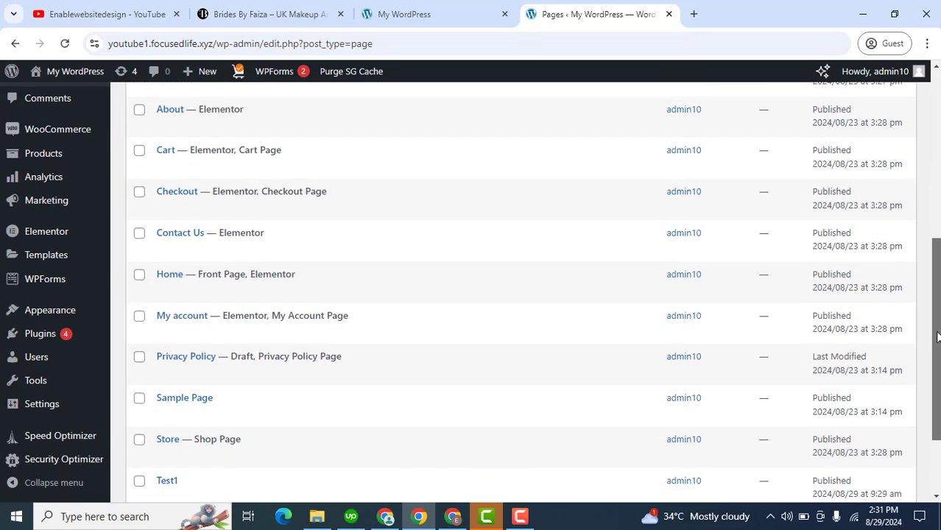
scroll(937, 337, down, 2)
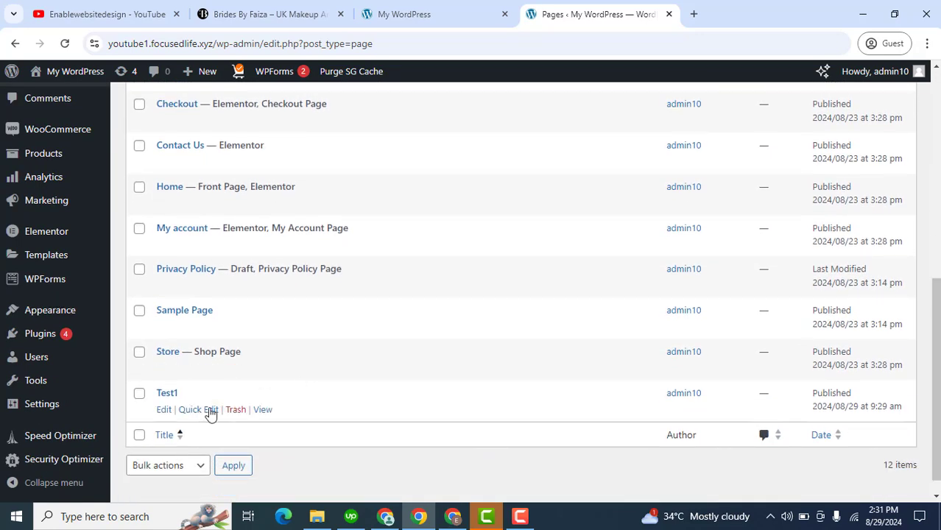
middle_click(162, 409)
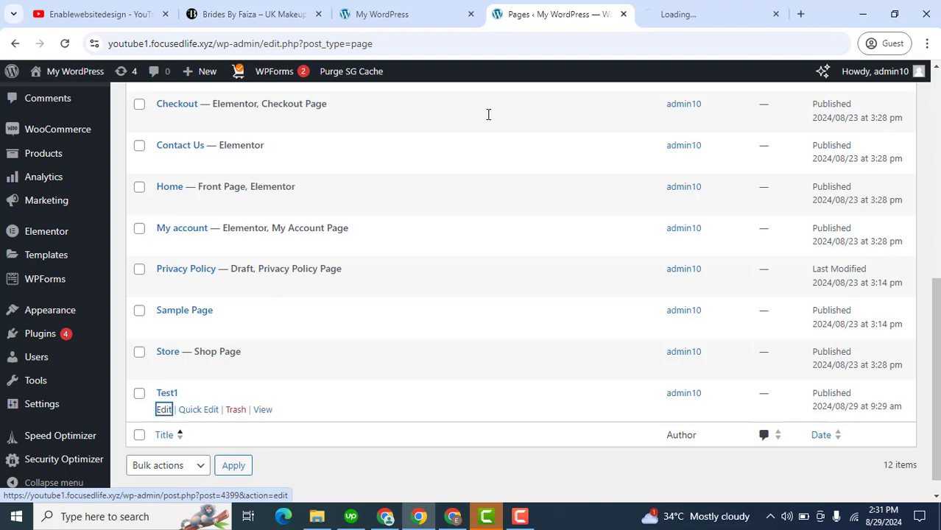
click(715, 8)
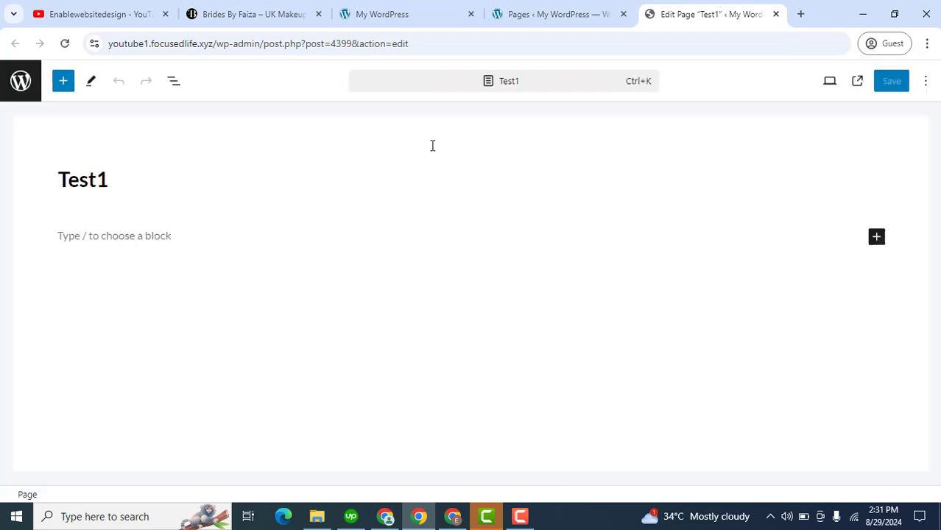
click(238, 93)
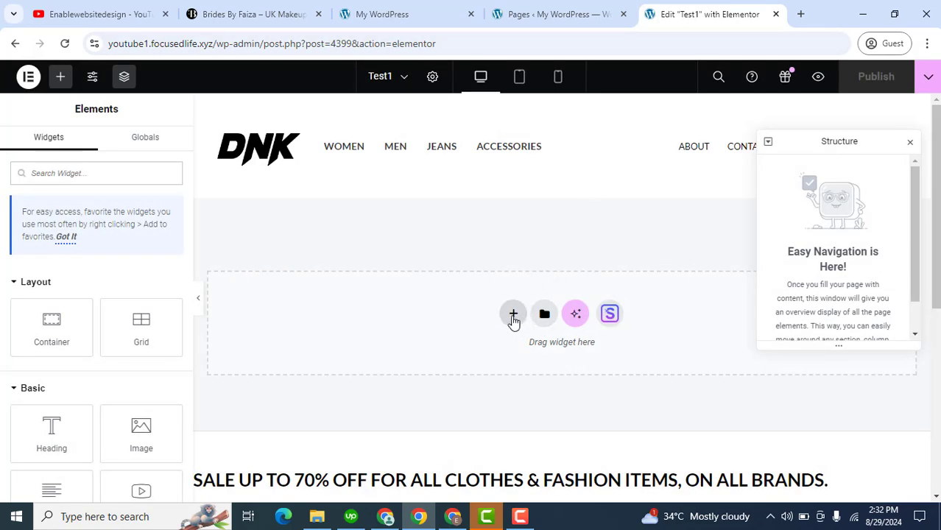
Add a single container with horizontal row direction to the empty Test1 page.
click(514, 315)
click(487, 355)
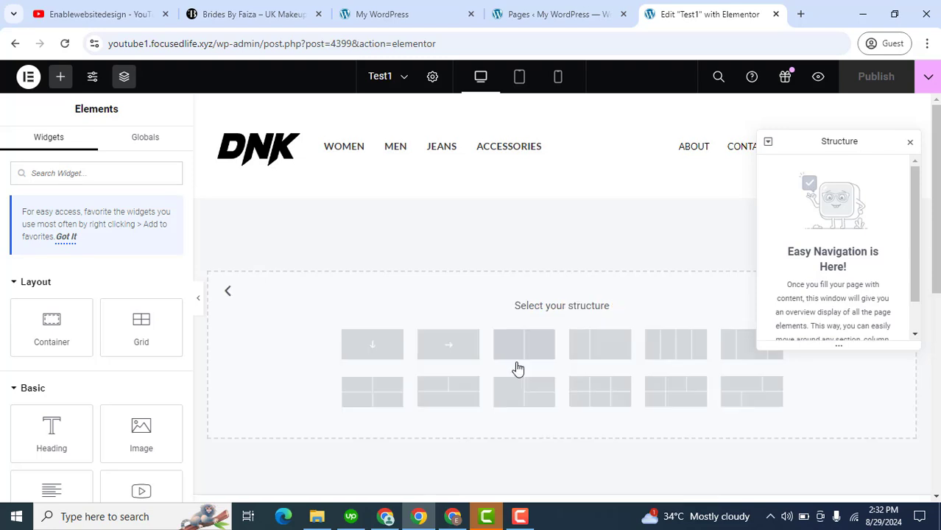
click(447, 344)
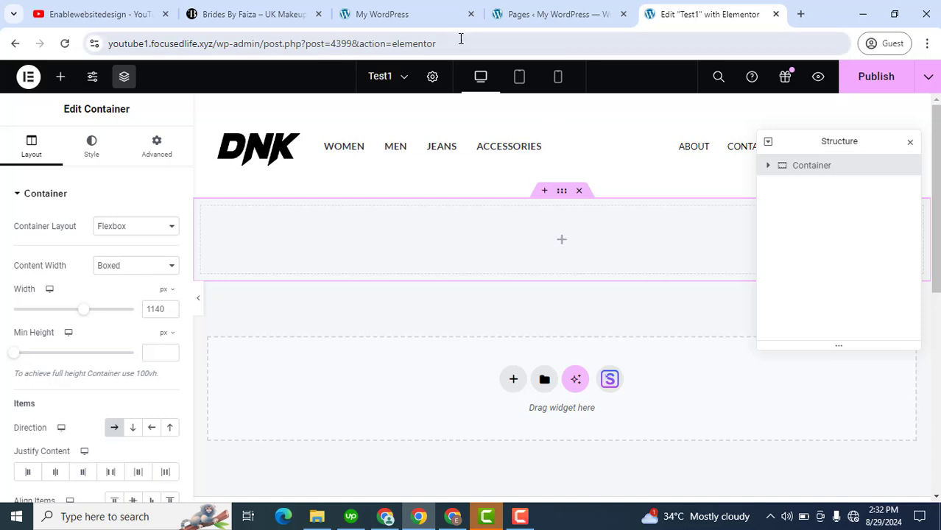
Open the add-new-plugin page in a separate browser tab and search for "widget for google reviews".
click(521, 14)
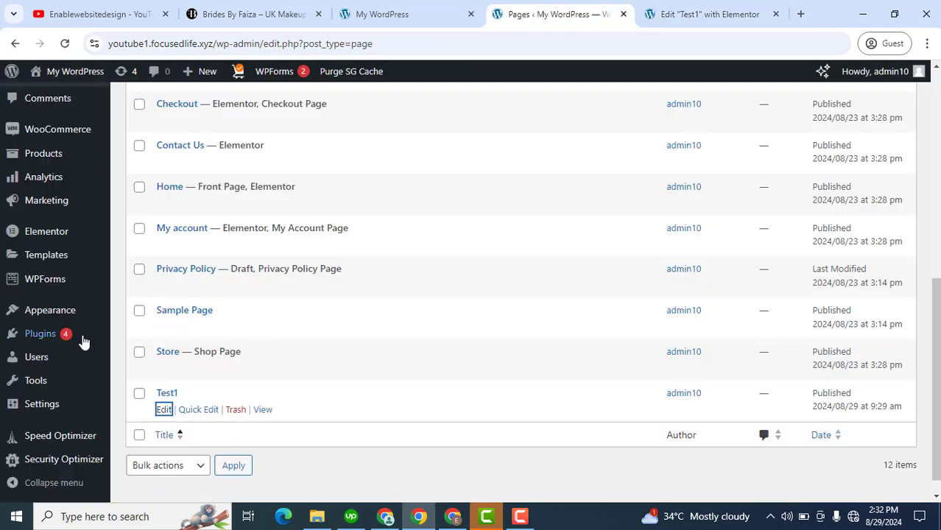
mouse_move(89, 338)
middle_click(151, 355)
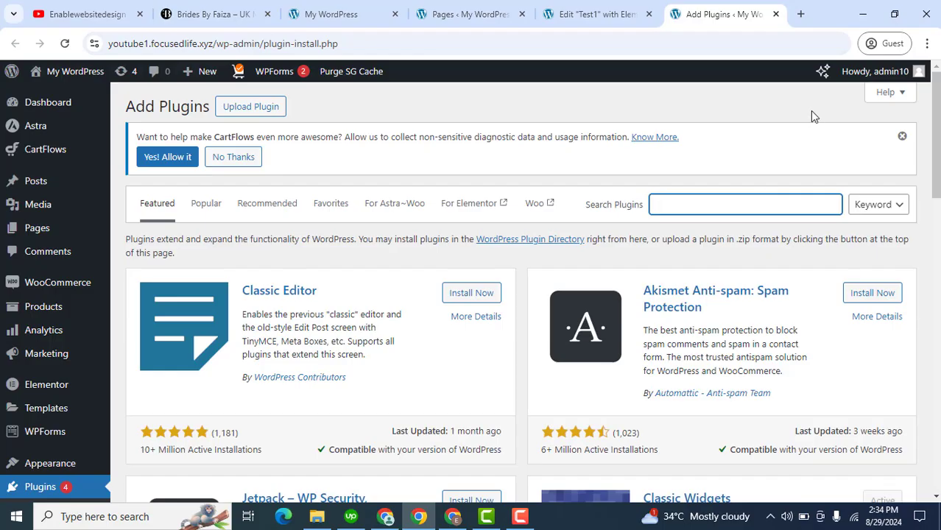
text(widget for google reviews)
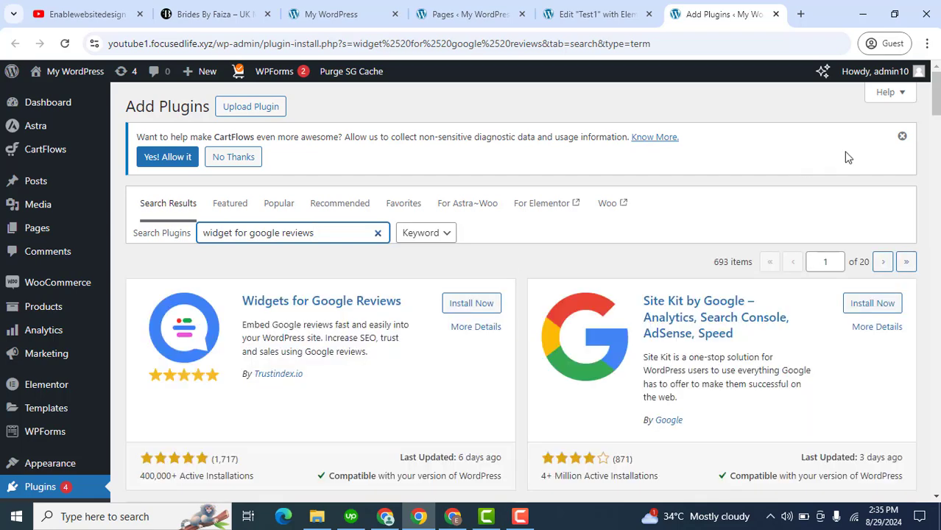
Install and activate Plugin for Google Reviews by RichPlugins from the search results.
scroll(935, 96, down, 2)
scroll(469, 287, down, 1)
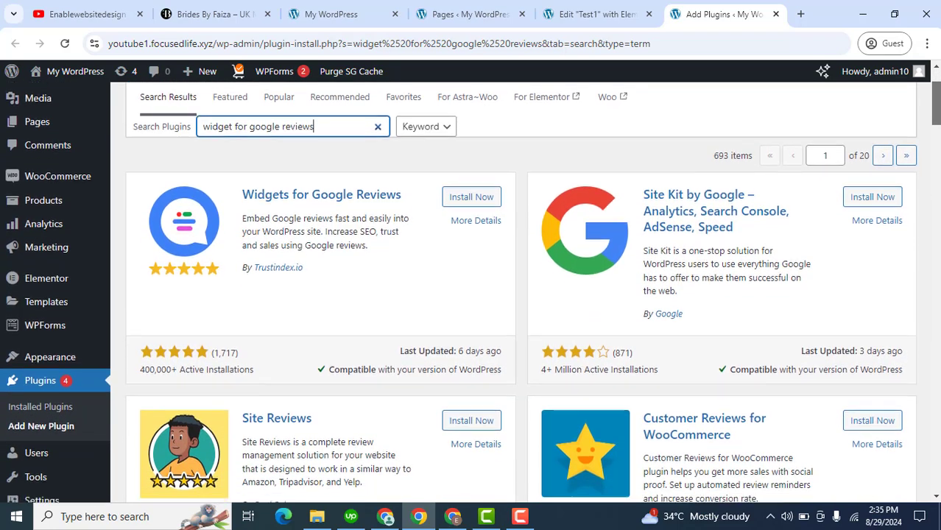
scroll(935, 118, down, 4)
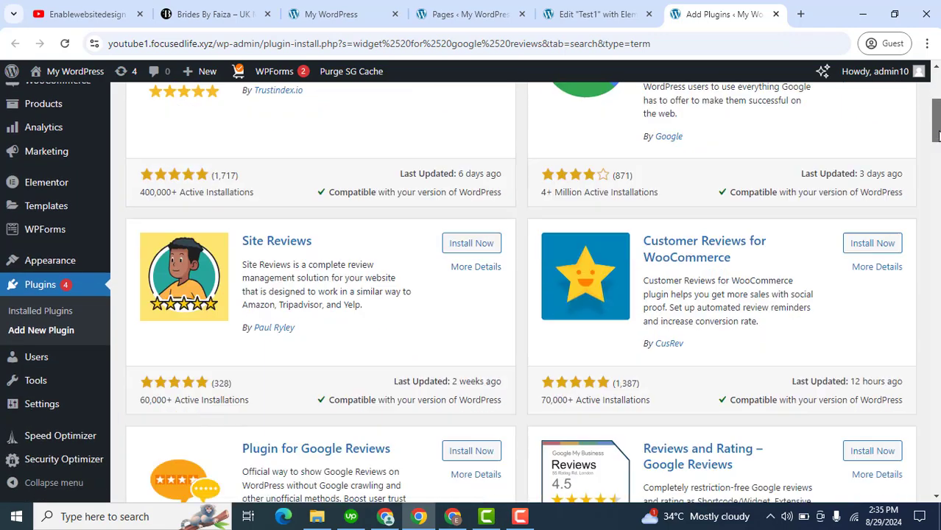
scroll(937, 141, down, 2)
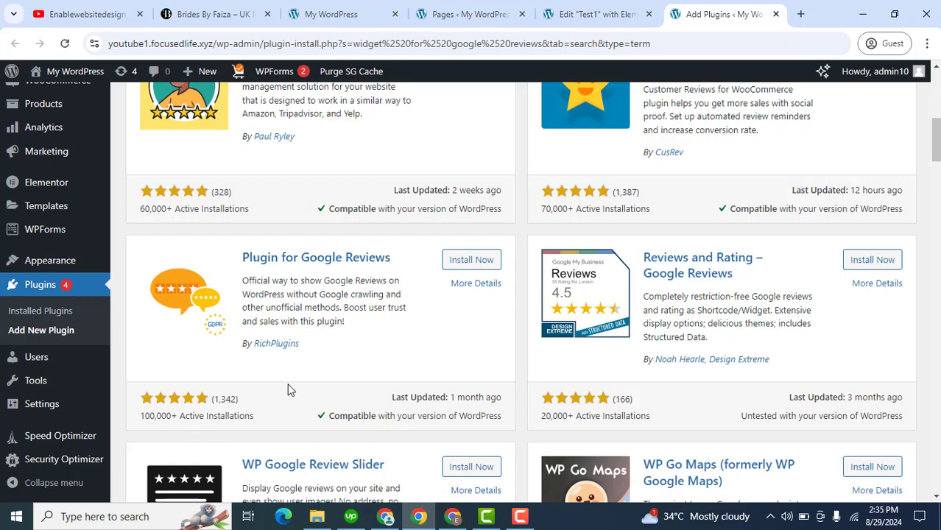
click(455, 264)
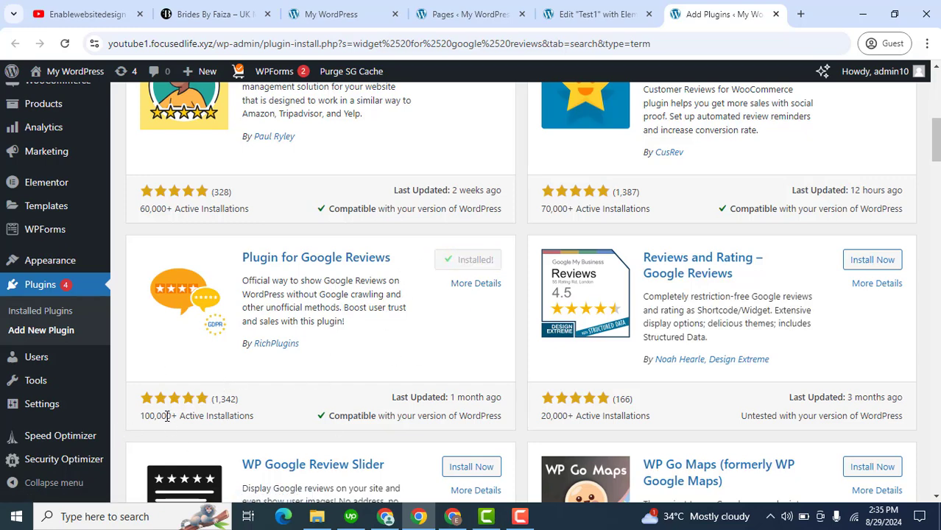
drag(153, 419, 256, 424)
click(256, 423)
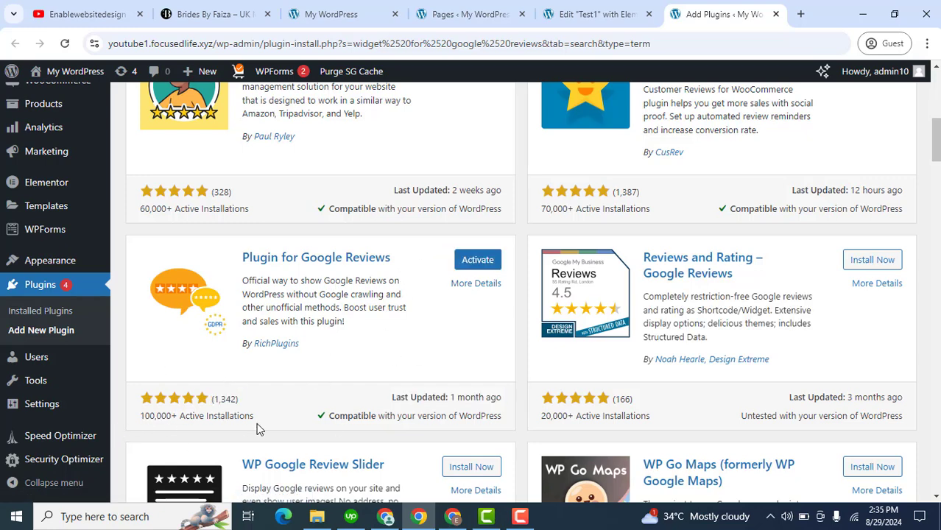
click(473, 265)
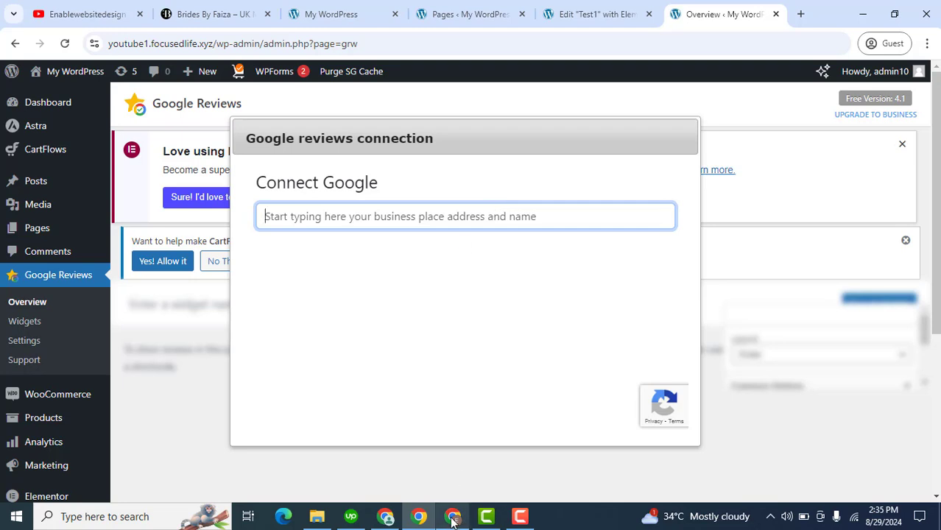
Copy the business name from faizabridal.com into the Google reviews connection search and select the matching business in Dewsbury, UK.
click(193, 9)
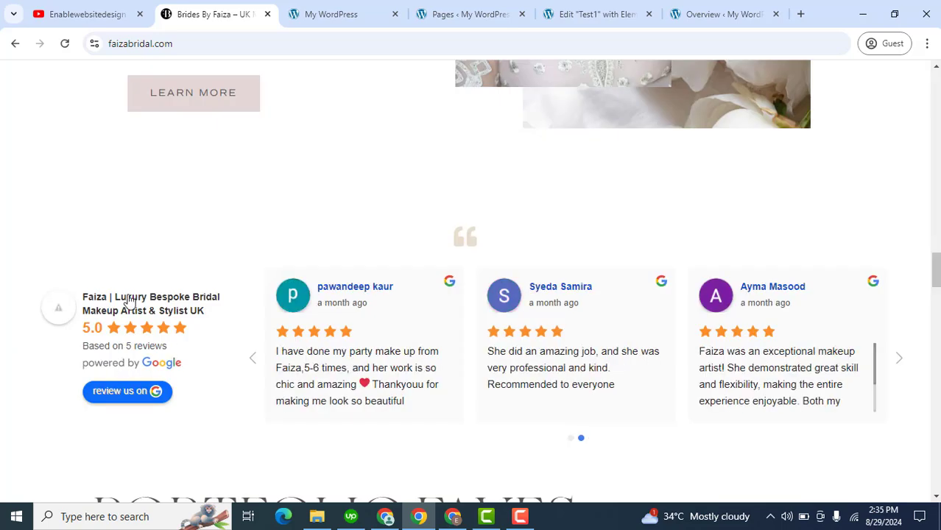
drag(207, 313, 87, 297)
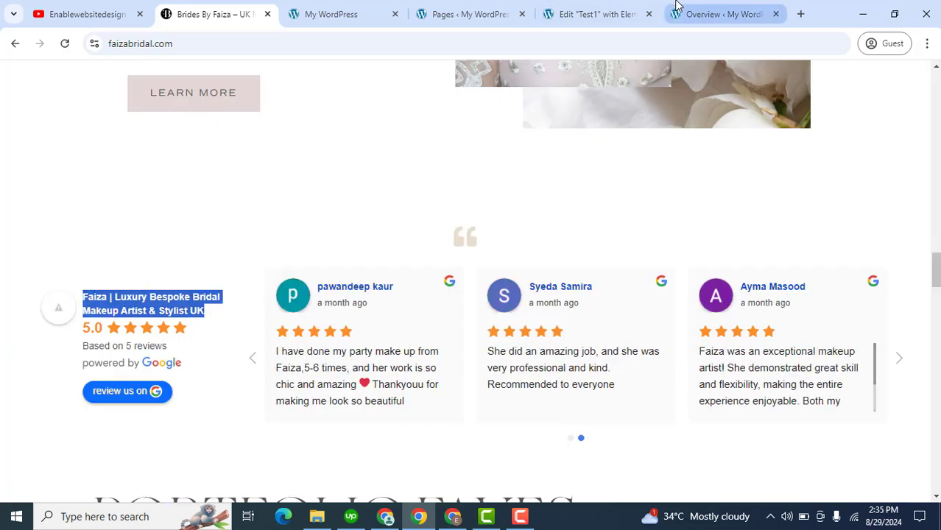
click(729, 6)
text(Faiza | Luxury Bespoke Bridal Makeup Artist & Stylist UK)
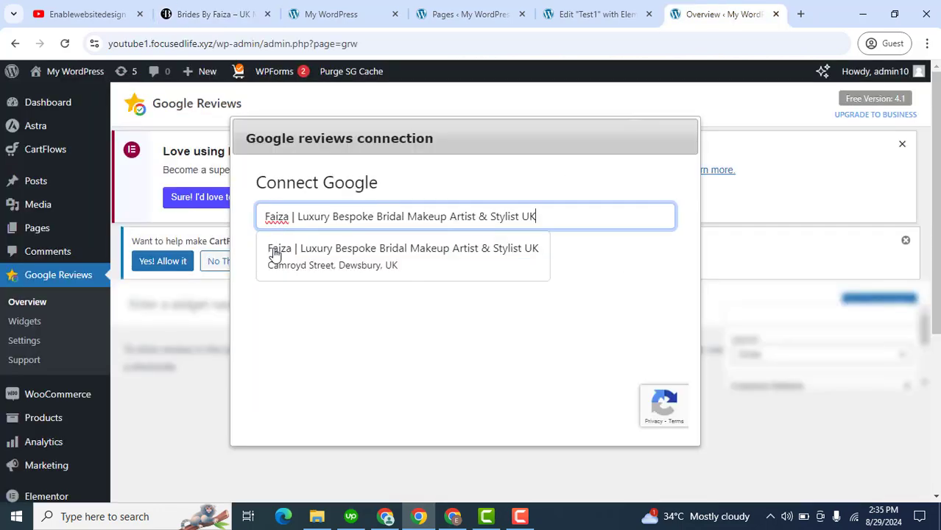
click(379, 254)
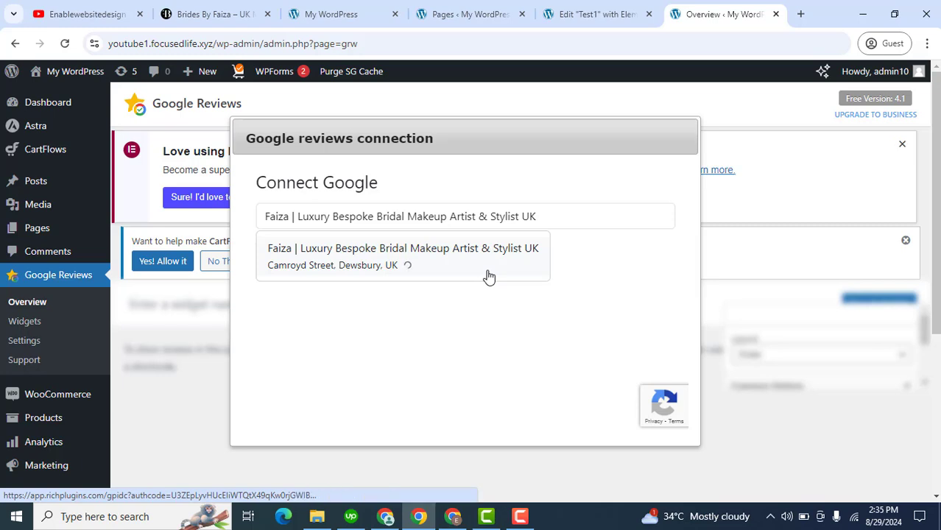
Set the reviews language to English and connect the selected business to create its reviews widget.
click(573, 251)
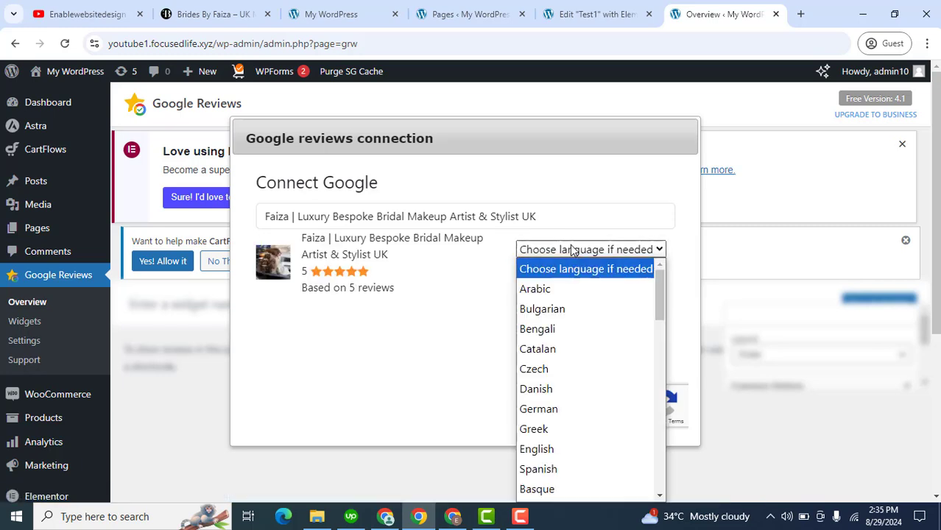
click(548, 449)
click(546, 282)
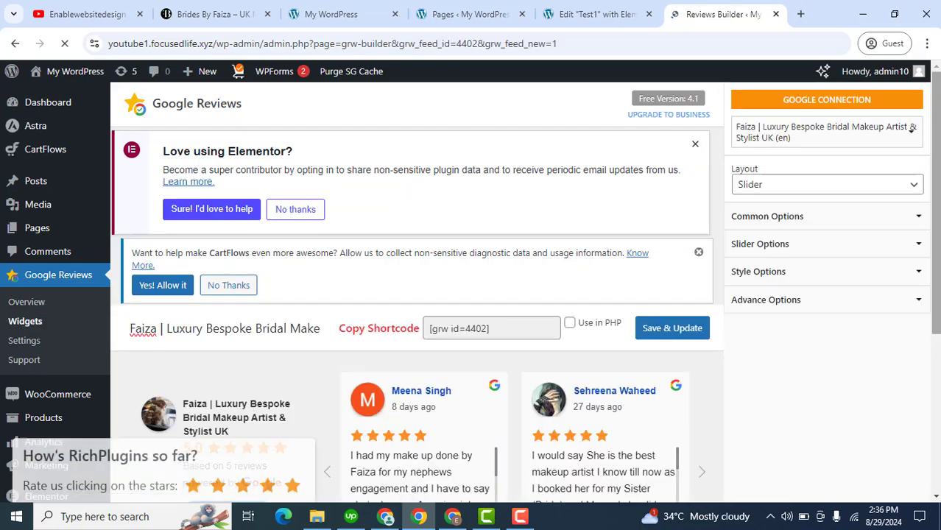
Copy the reviews widget's shortcode [grw id=4402] and save the widget.
scroll(416, 295, down, 1)
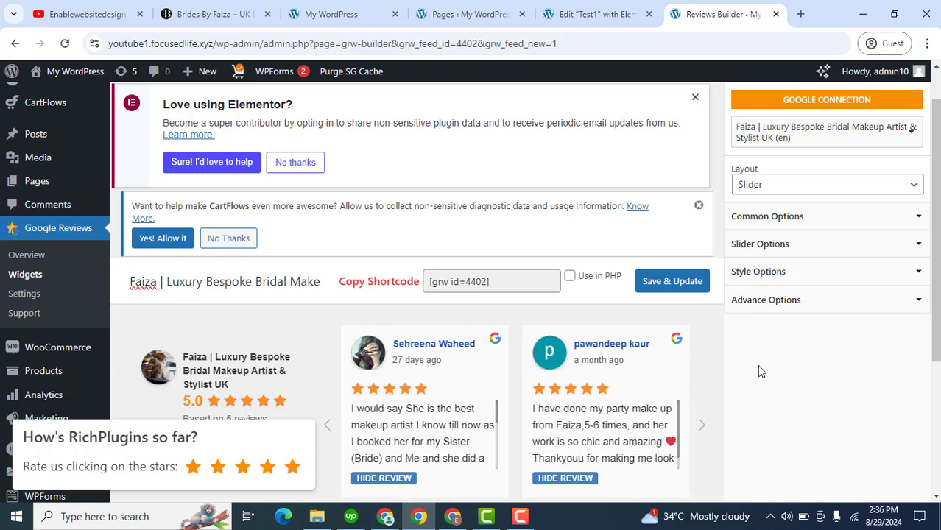
mouse_move(935, 233)
mouse_down()
mouse_move(935, 340)
mouse_move(935, 247)
mouse_up()
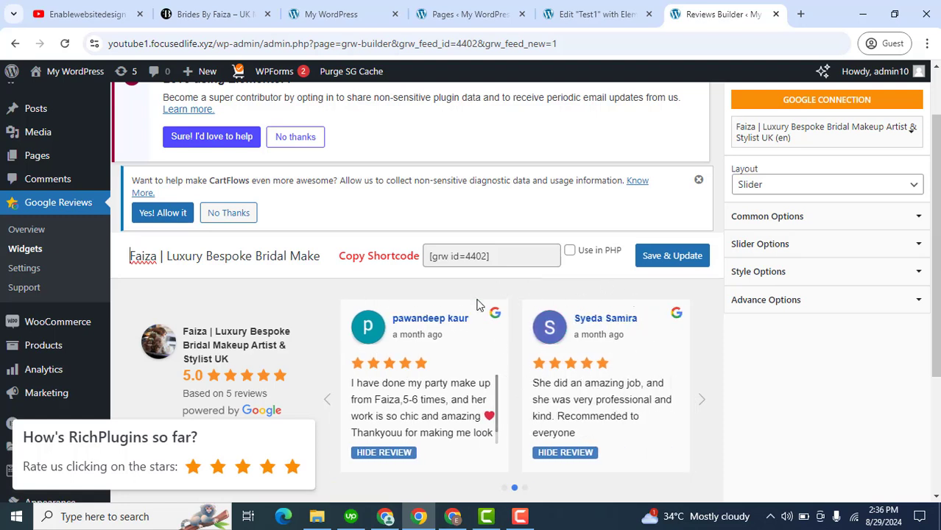
click(509, 254)
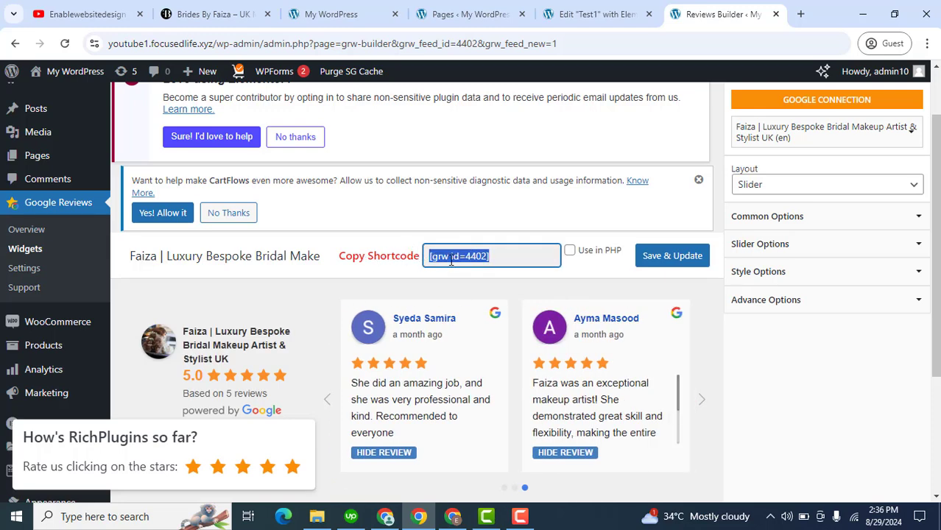
right_click(452, 259)
click(484, 275)
click(671, 261)
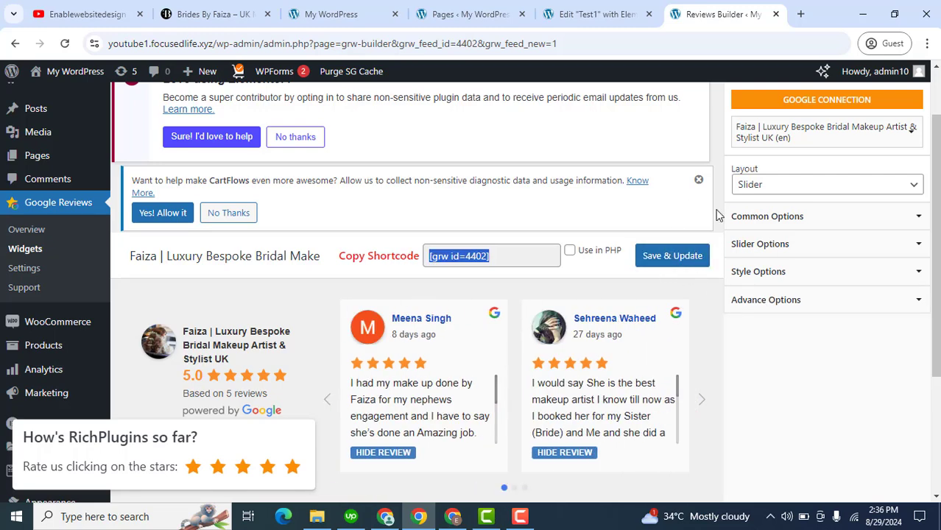
Add a Shortcode widget to the empty container on the Test1 page, paste [grw id=4402] into it, and publish the page.
click(587, 9)
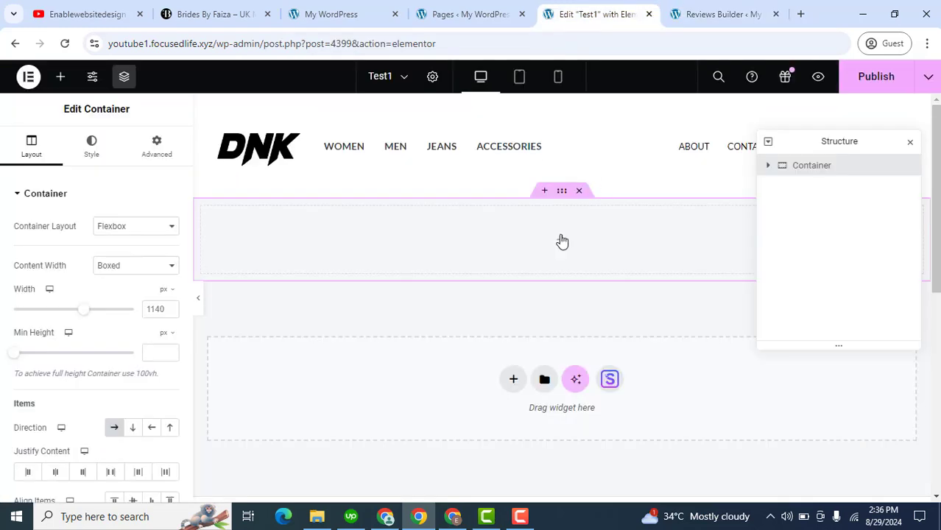
click(562, 241)
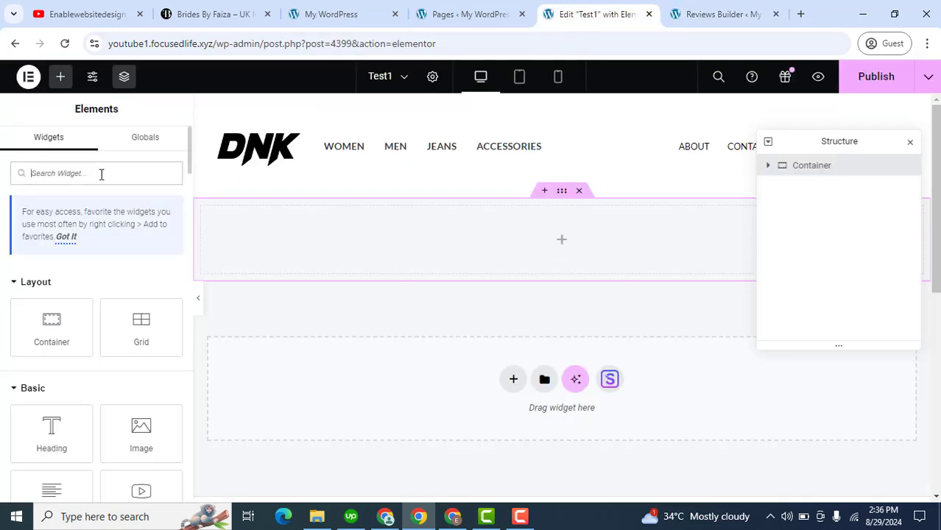
text(short)
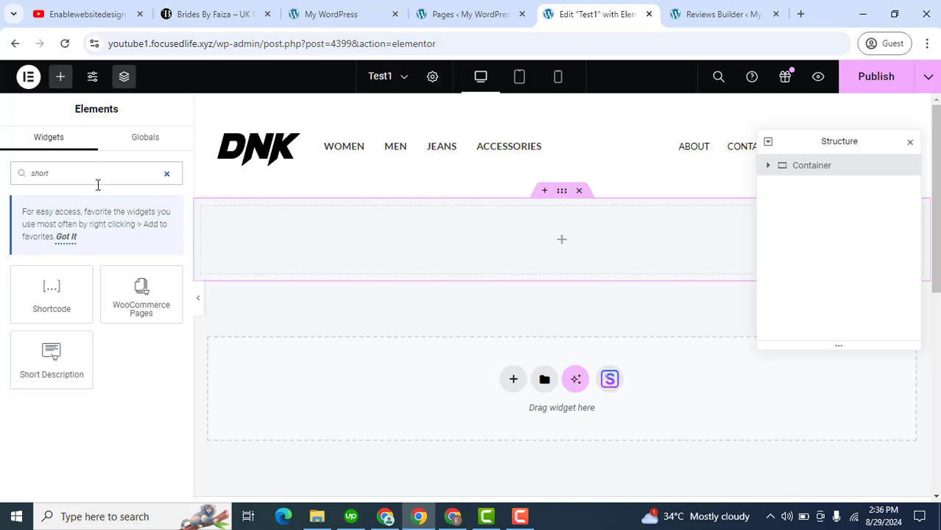
drag(70, 271, 415, 254)
right_click(85, 282)
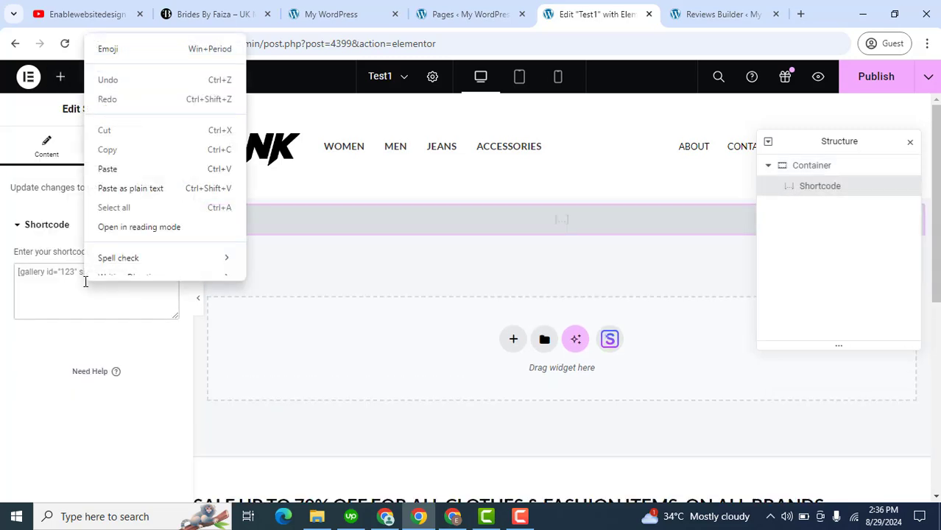
click(124, 171)
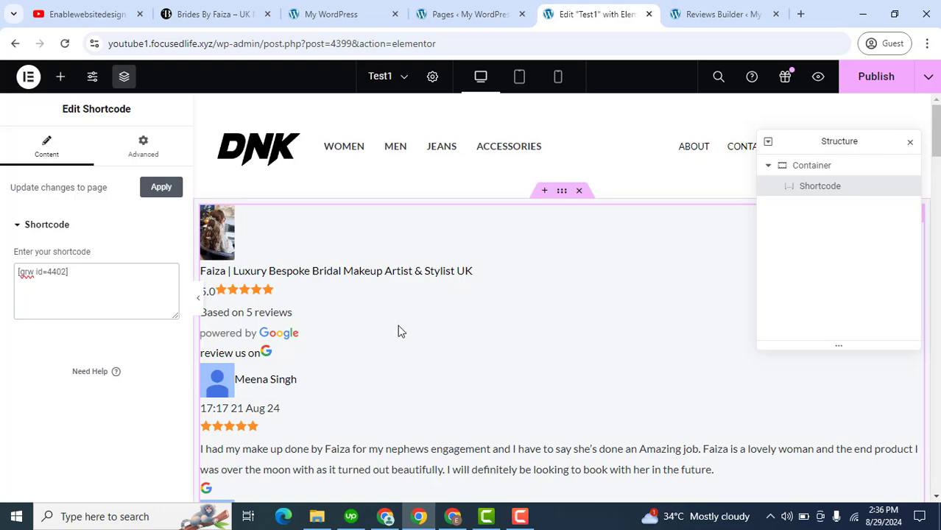
drag(936, 131, 936, 160)
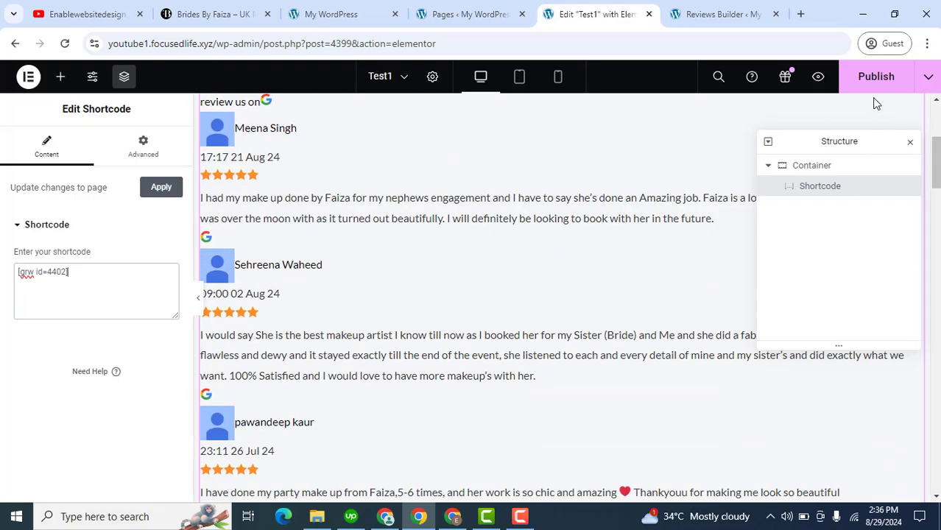
click(876, 77)
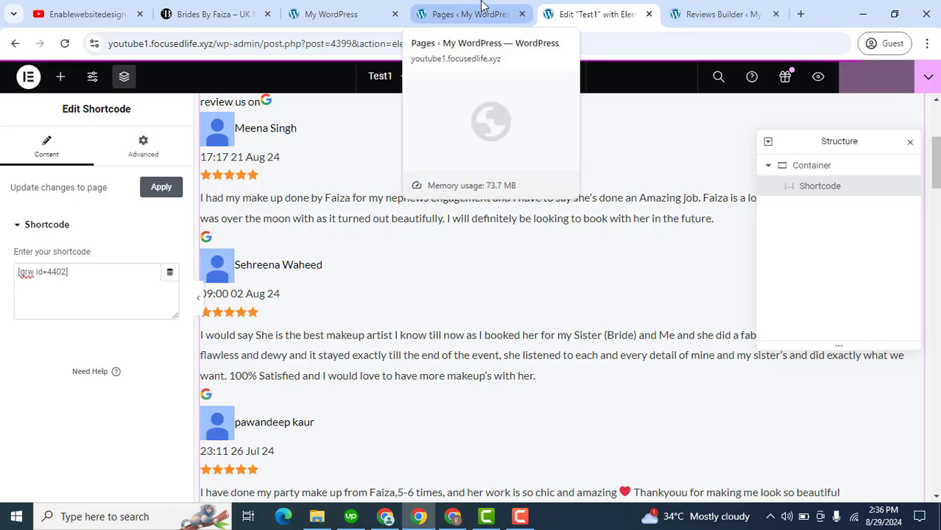
Open the live Test1 page from the Pages list in a new browser tab and check the Google reviews slider.
click(450, 8)
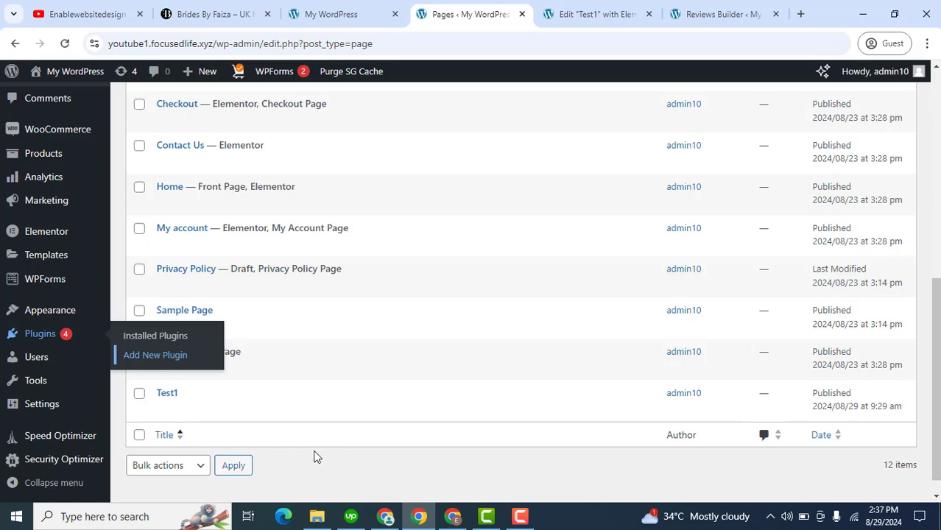
mouse_move(236, 412)
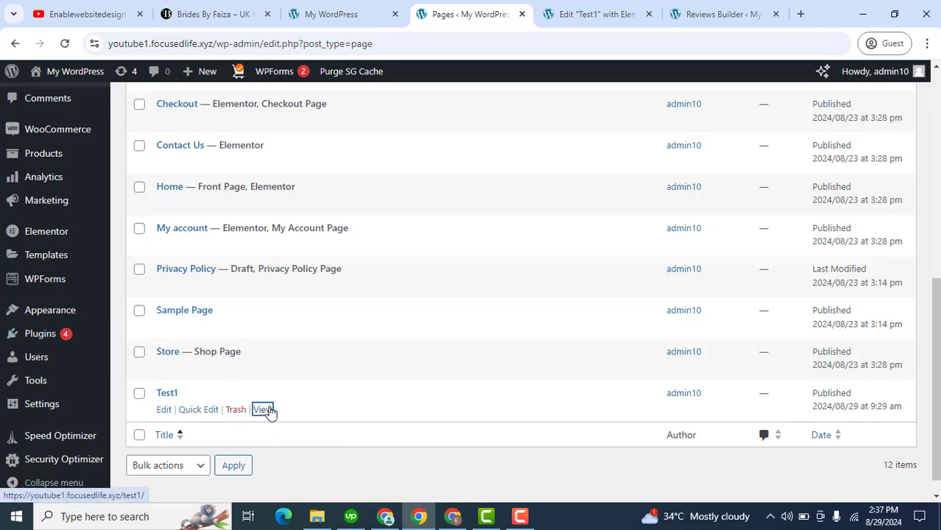
middle_click(264, 410)
click(494, 10)
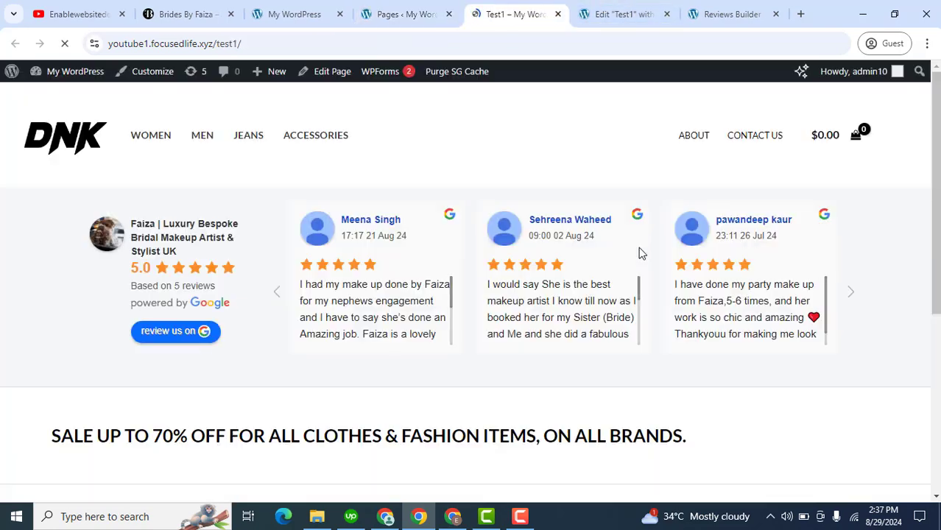
scroll(814, 217, down, 3)
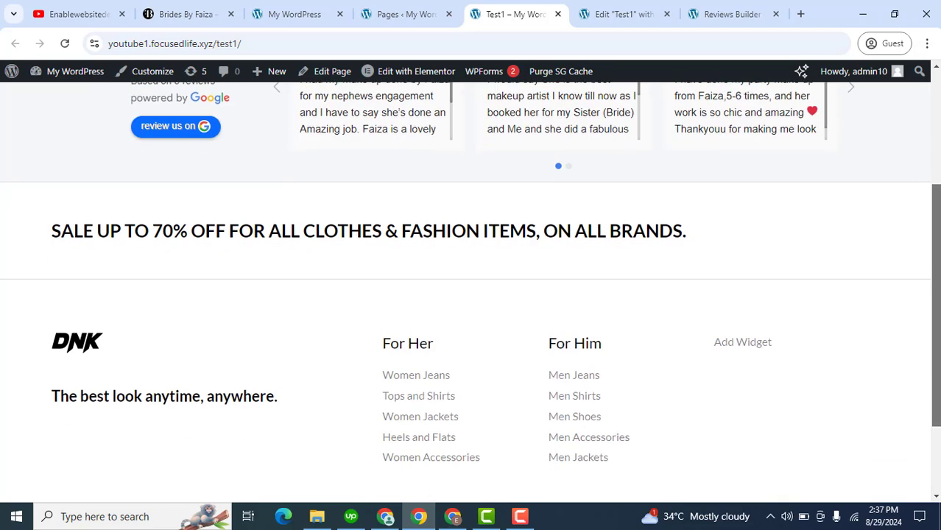
scroll(937, 140, up, 3)
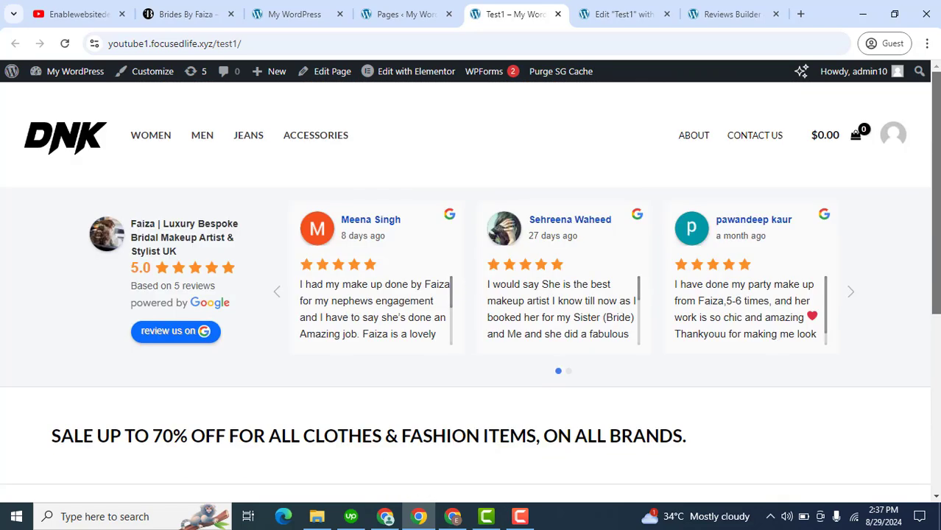